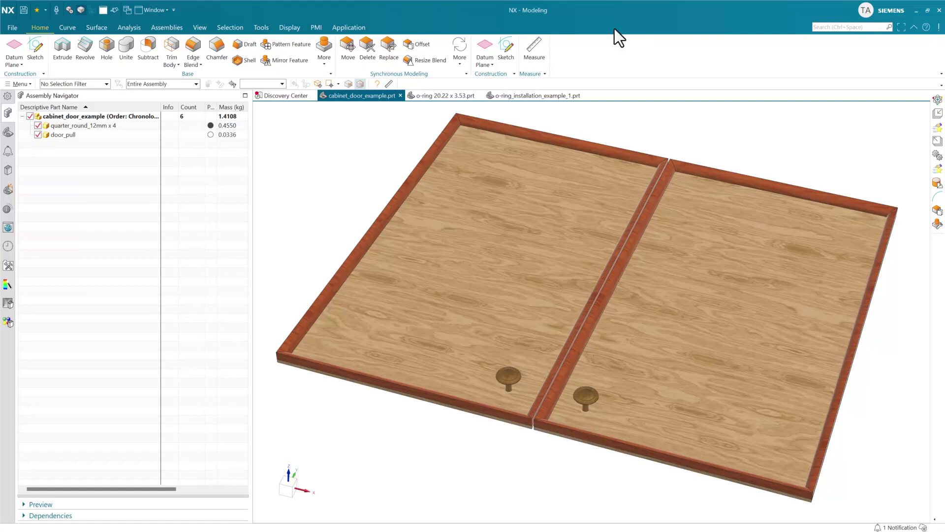
# Step: View the standalone o-ring part, then return to the o-ring installation example tube
pyautogui.click(429, 96)
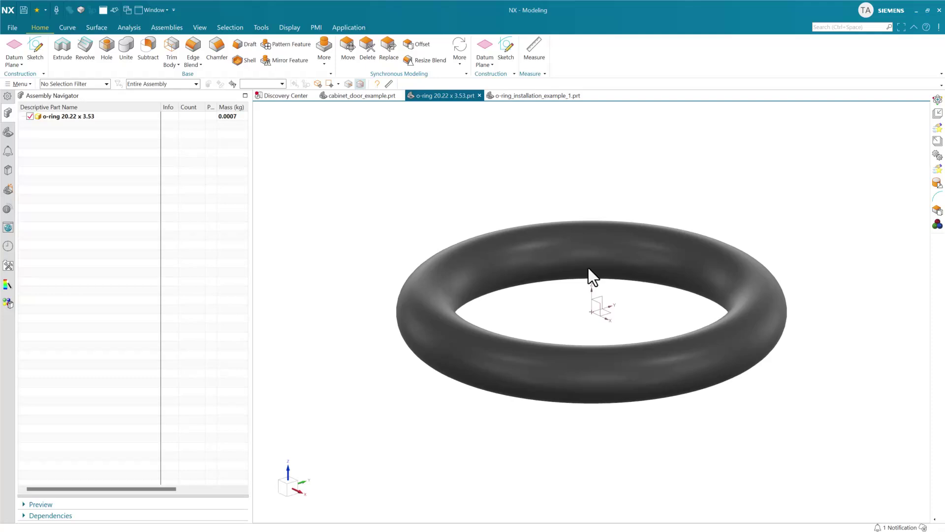
pyautogui.moveTo(570, 308); pyautogui.dragTo(545, 301, button='middle')
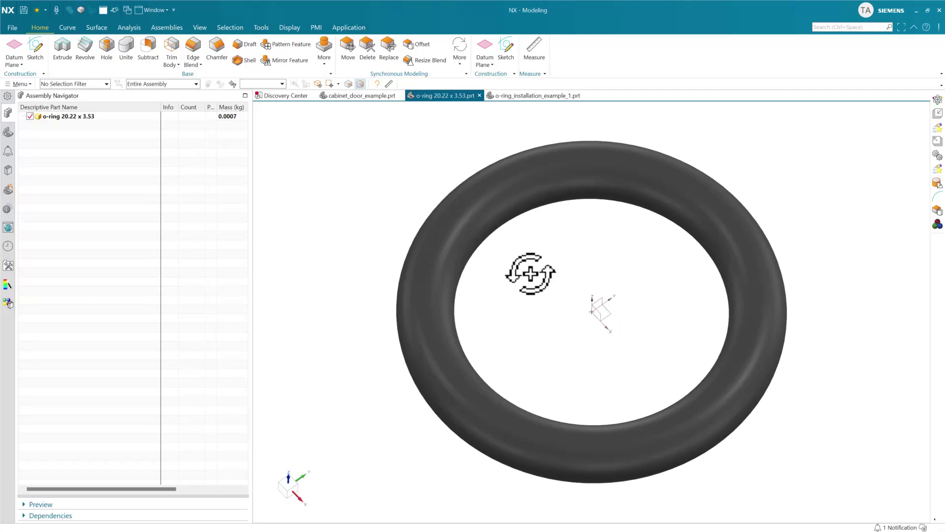
pyautogui.click(532, 96)
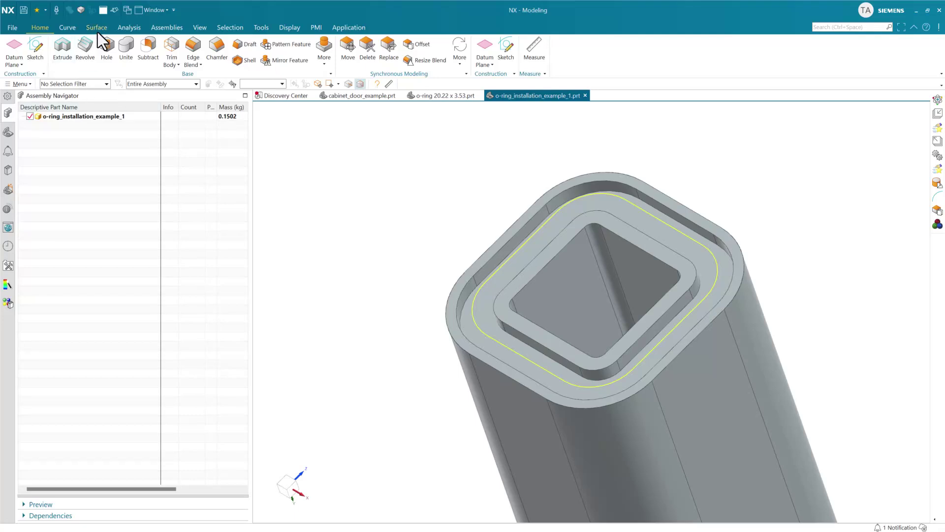
# Step: Add the o-ring 20.22 x 3.53 component and wrap it along the tube's groove curve
pyautogui.click(162, 28)
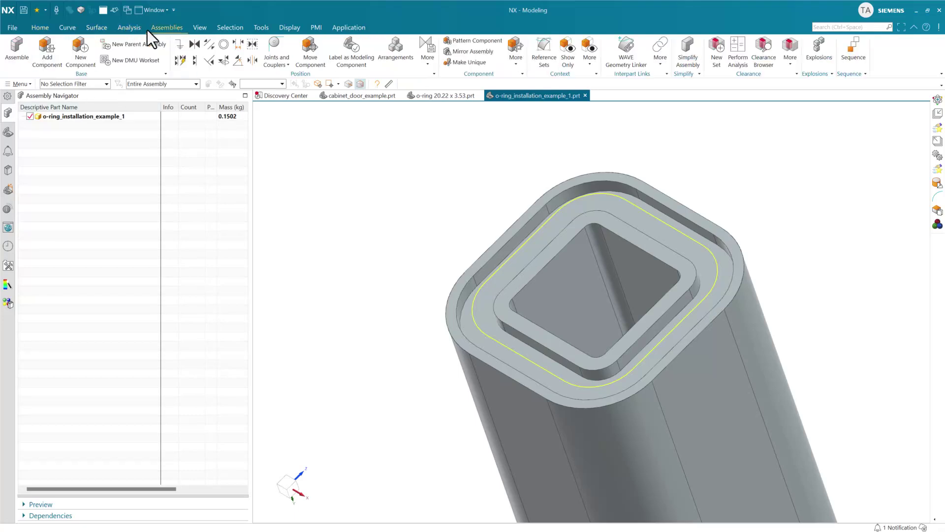
pyautogui.click(49, 48)
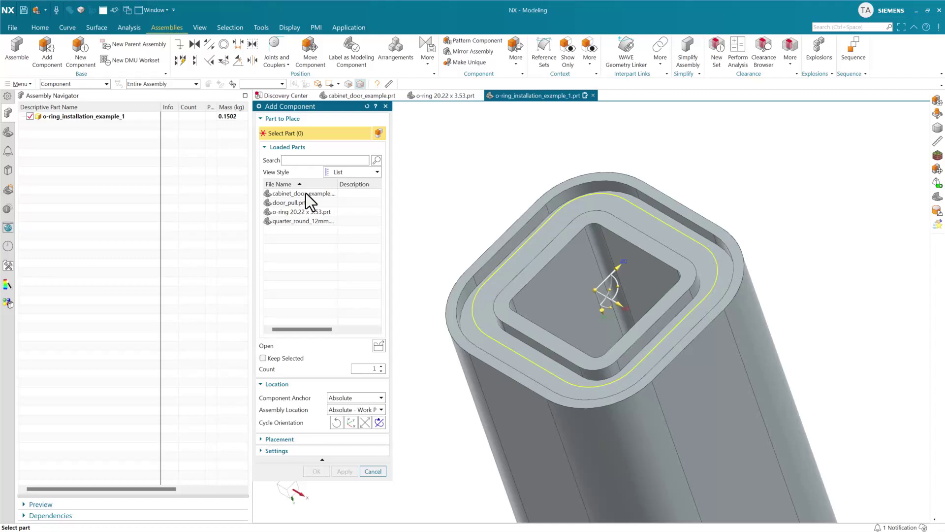
pyautogui.click(302, 211)
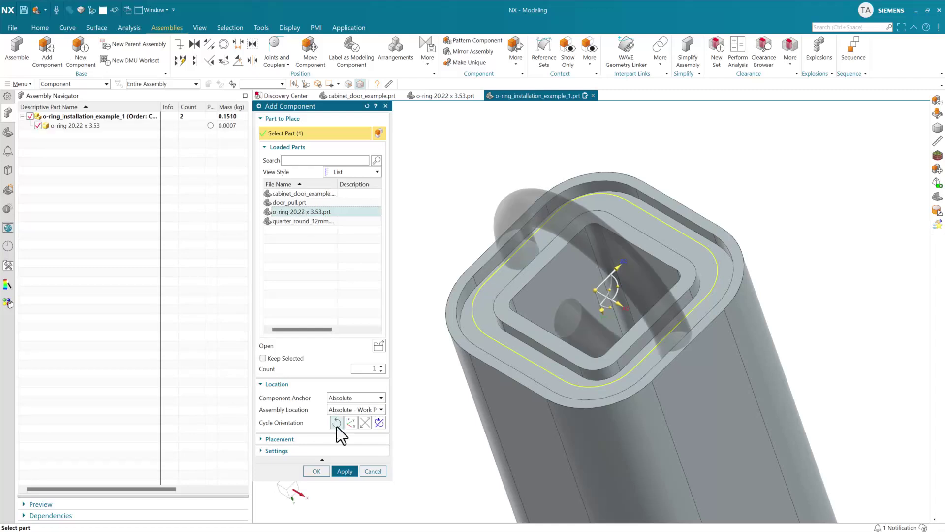
pyautogui.click(317, 471)
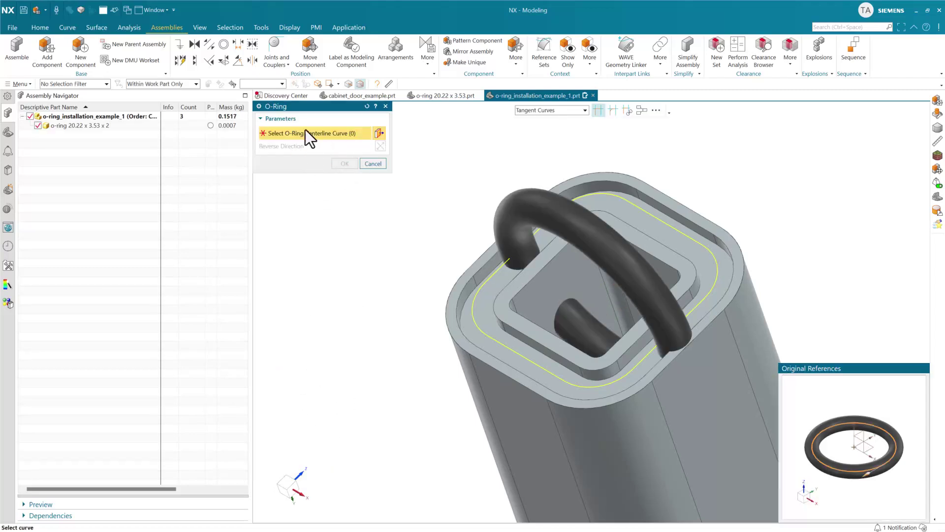
pyautogui.click(497, 273)
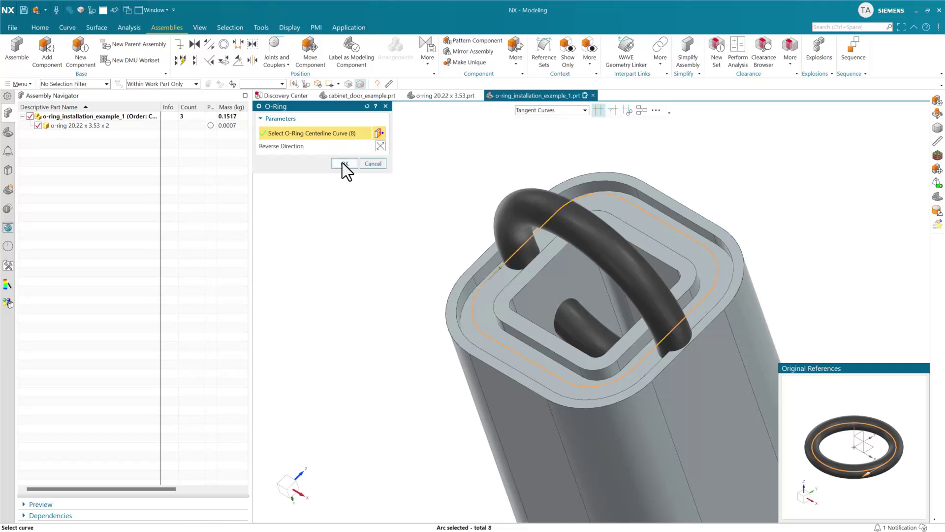
pyautogui.click(344, 163)
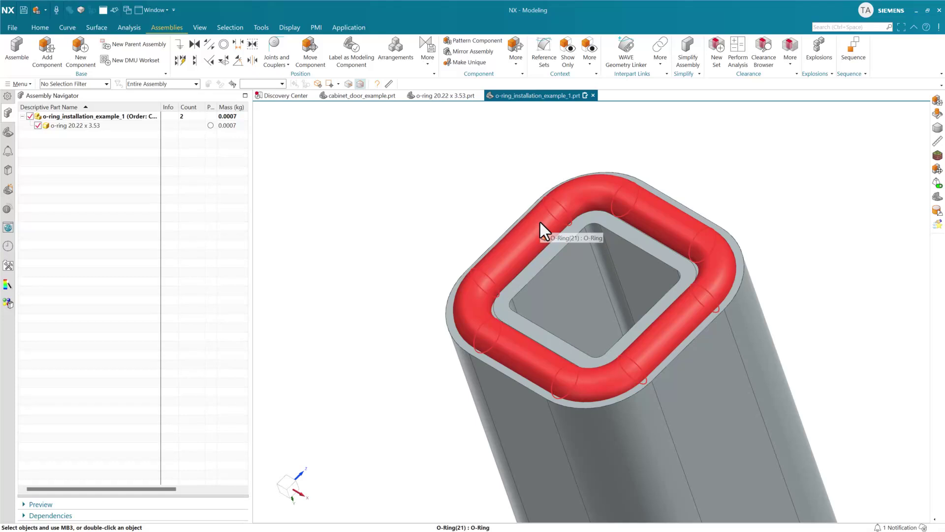
# Step: Return to the installation example and select the O-Ring (21) feature in the Part Navigator
pyautogui.click(442, 96)
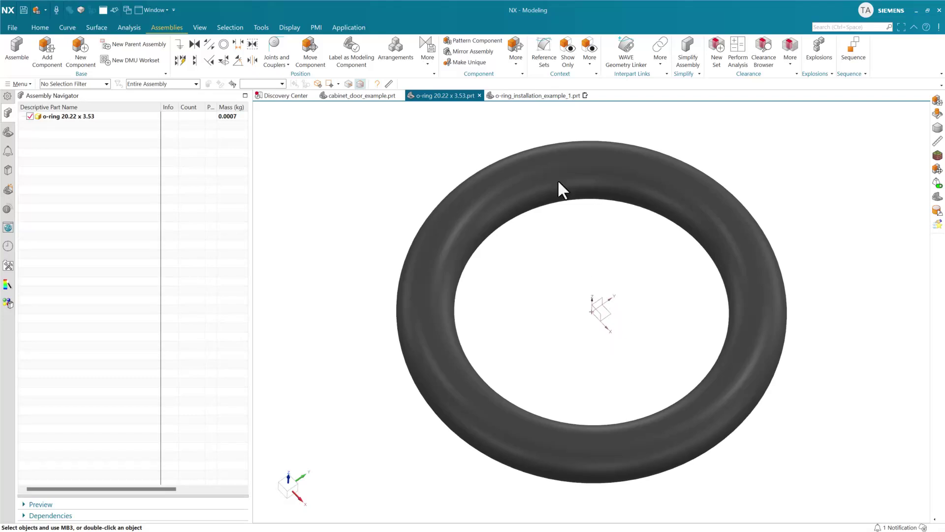
pyautogui.click(539, 98)
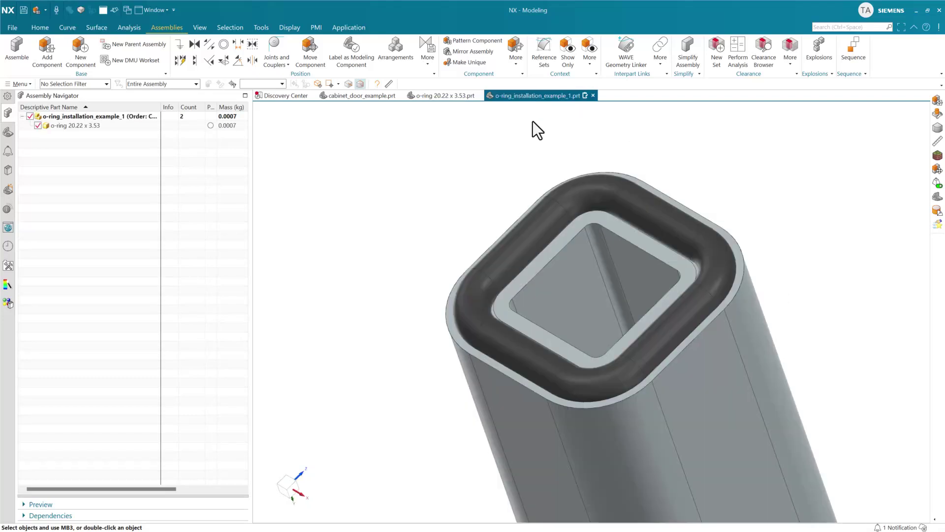
pyautogui.click(8, 131)
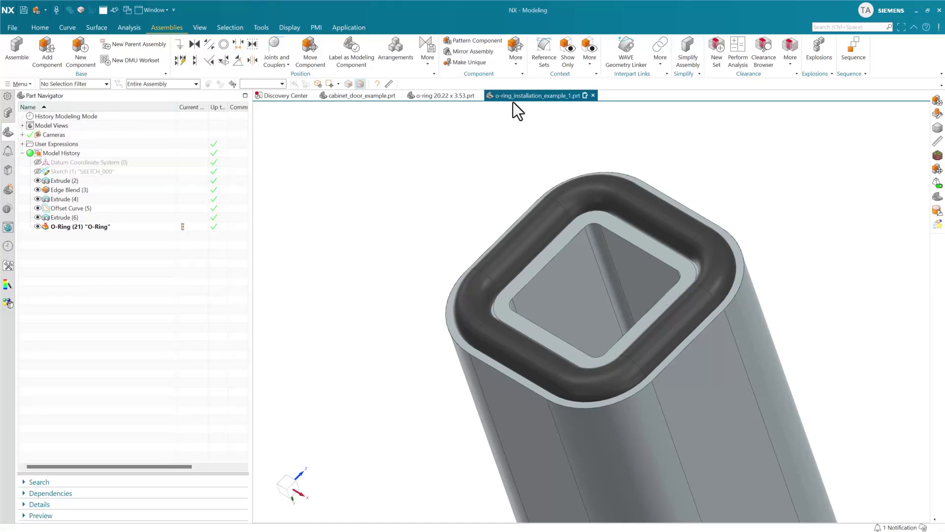
pyautogui.click(90, 228)
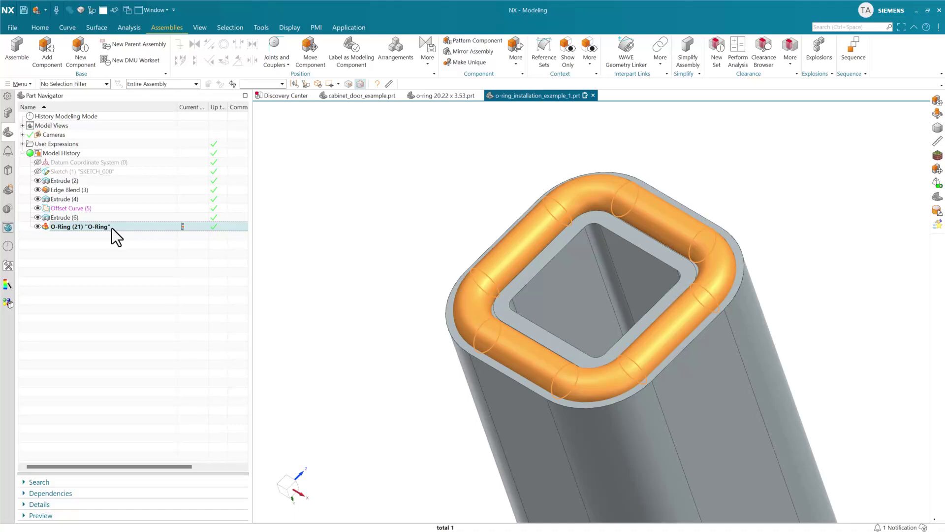
# Step: Check the o-ring's 0.0007 kg mass in a widened Assembly Navigator, then return to the installation example
pyautogui.click(110, 238)
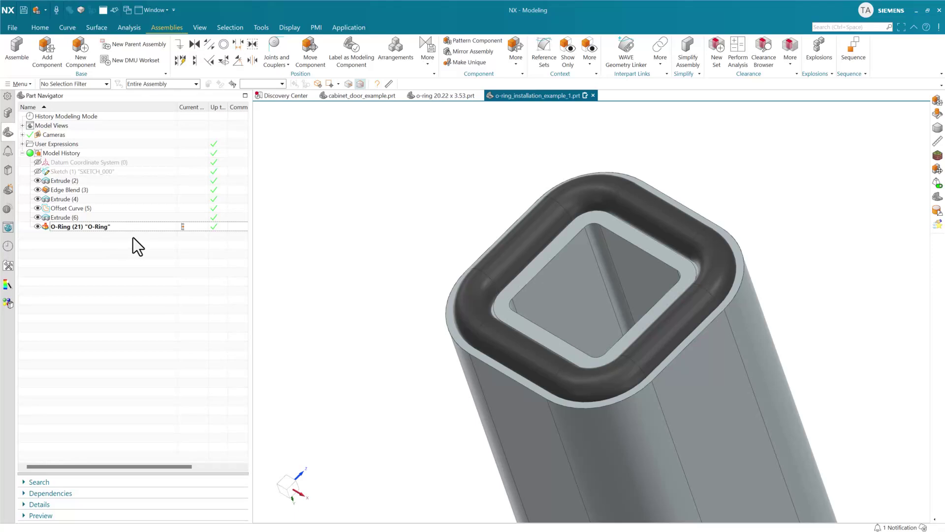
pyautogui.click(450, 96)
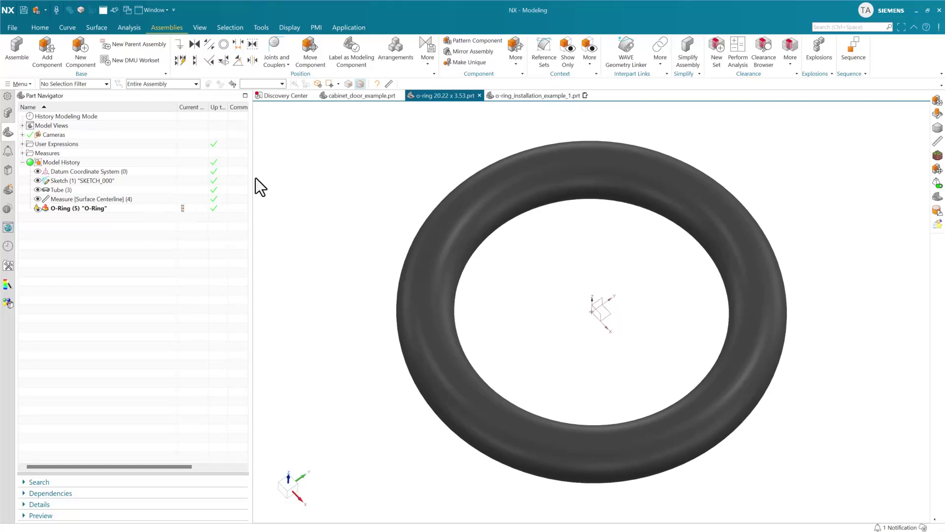
pyautogui.moveTo(253, 148); pyautogui.dragTo(239, 169)
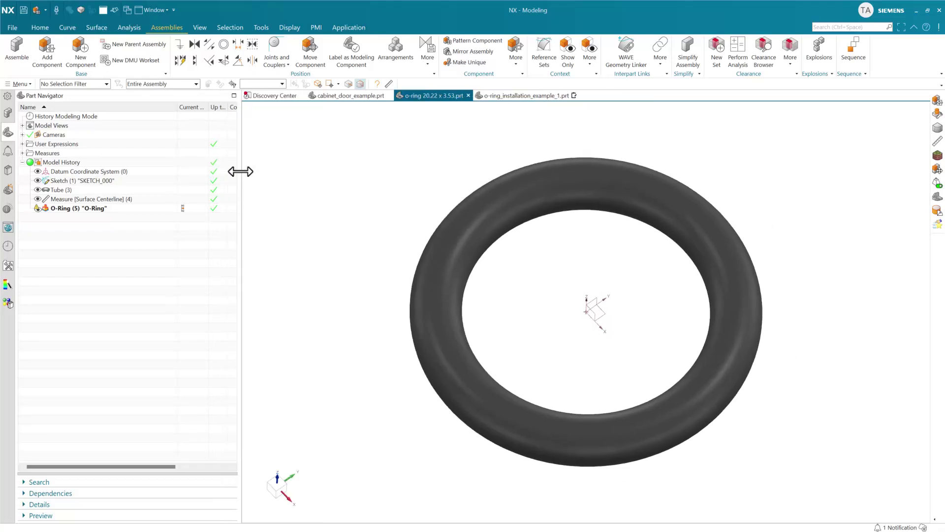
pyautogui.click(8, 113)
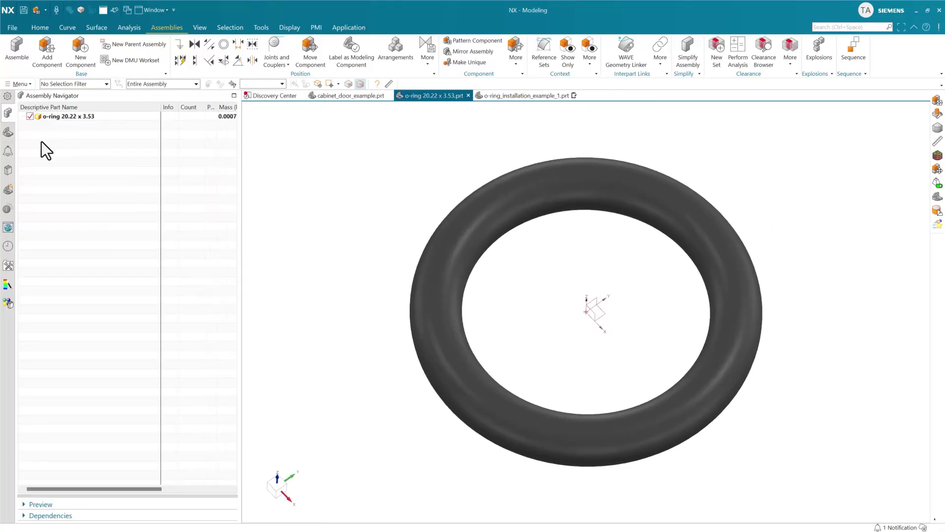
pyautogui.moveTo(238, 130); pyautogui.dragTo(248, 128)
pyautogui.click(232, 121)
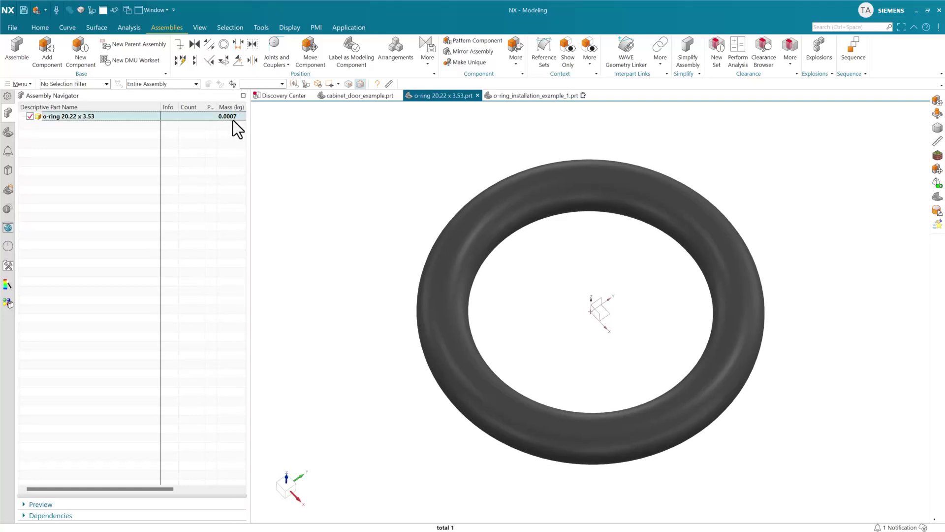
pyautogui.click(534, 99)
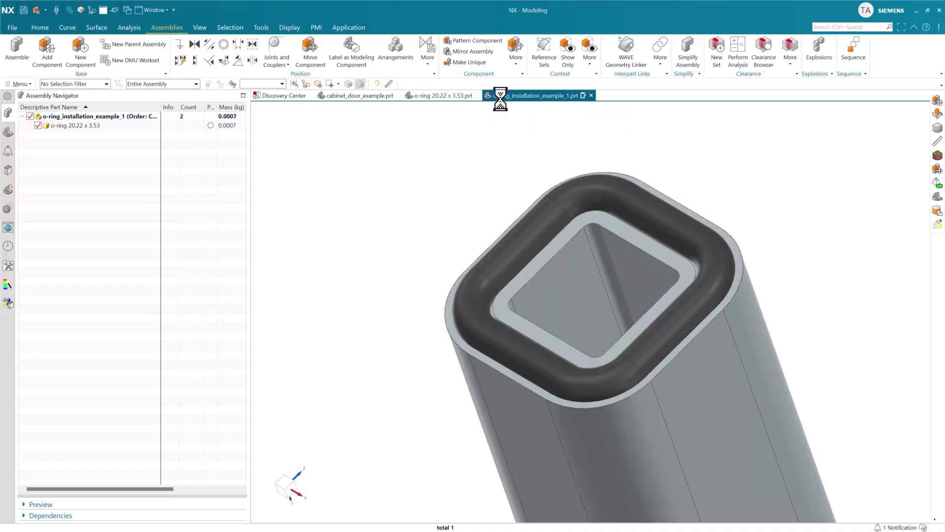
# Step: Recalculate the assembly's mass properties and reselect the o-ring component
pyautogui.click(226, 126)
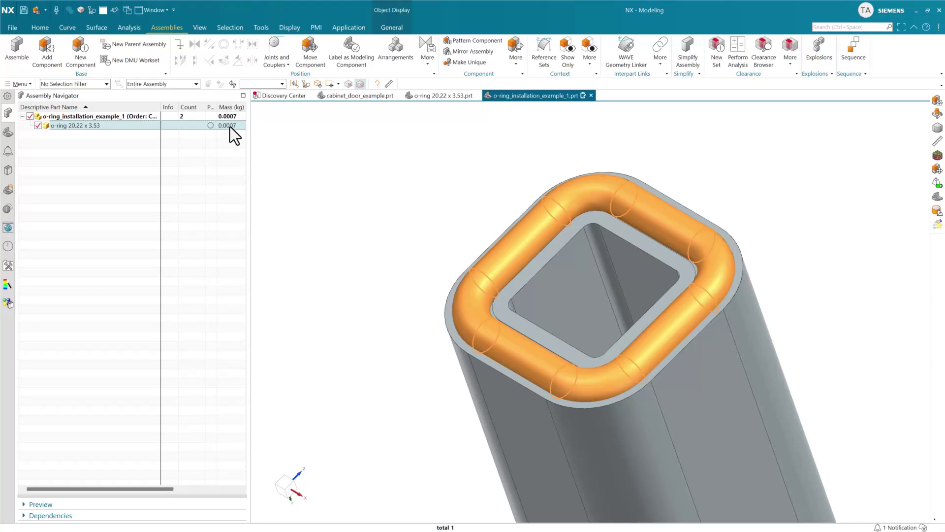
pyautogui.click(129, 28)
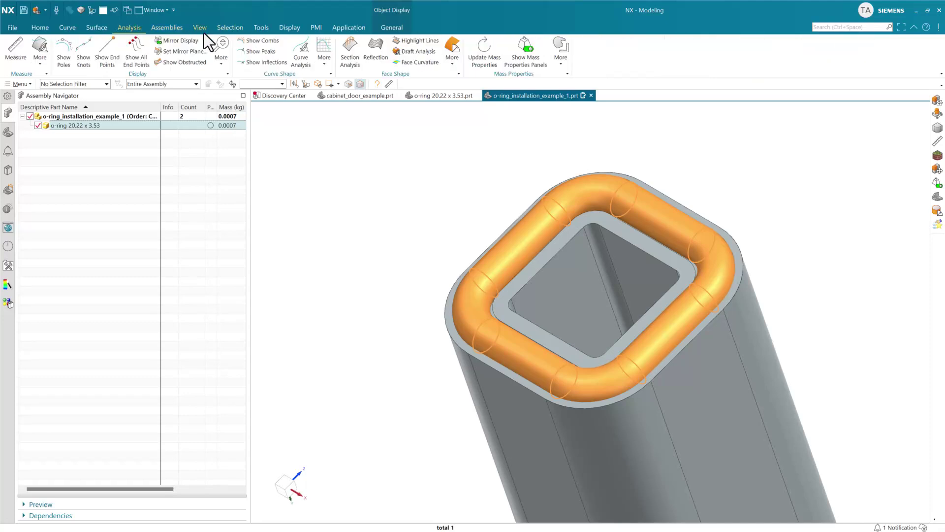
pyautogui.click(489, 53)
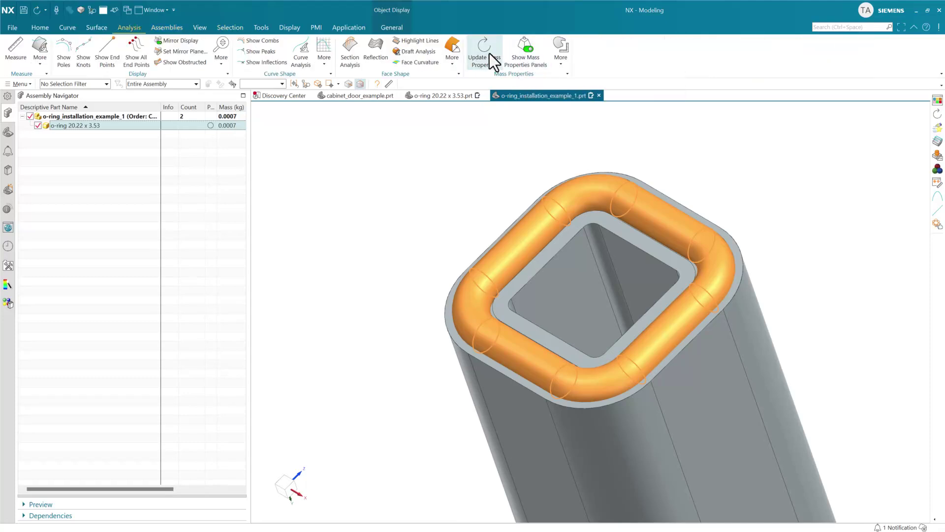
pyautogui.click(327, 147)
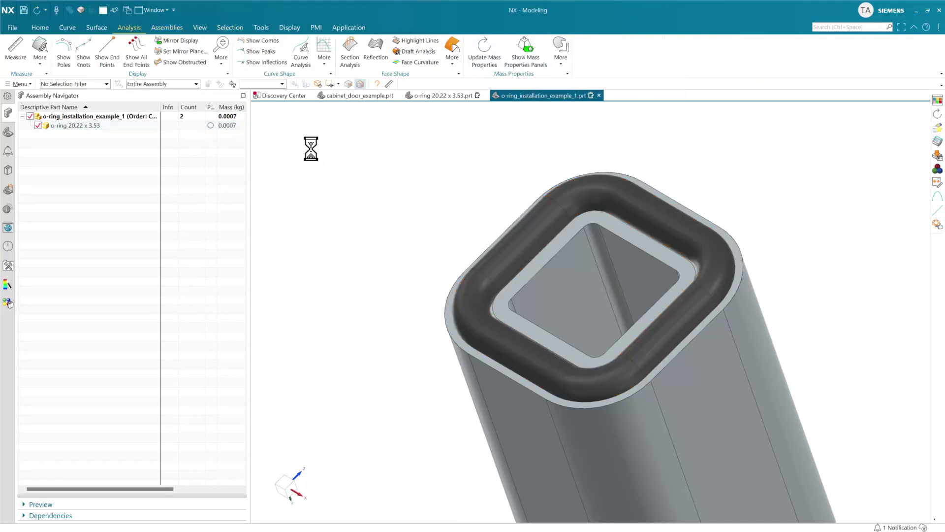
pyautogui.click(232, 128)
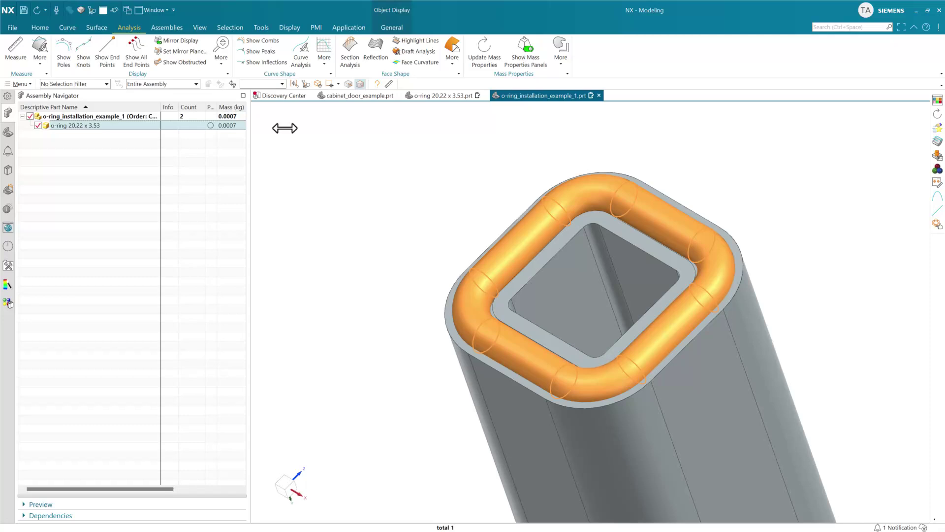
# Step: Compare the installation assembly with the standalone o-ring part, ending on o-ring 20.22 x 3.53
pyautogui.click(448, 97)
pyautogui.click(529, 96)
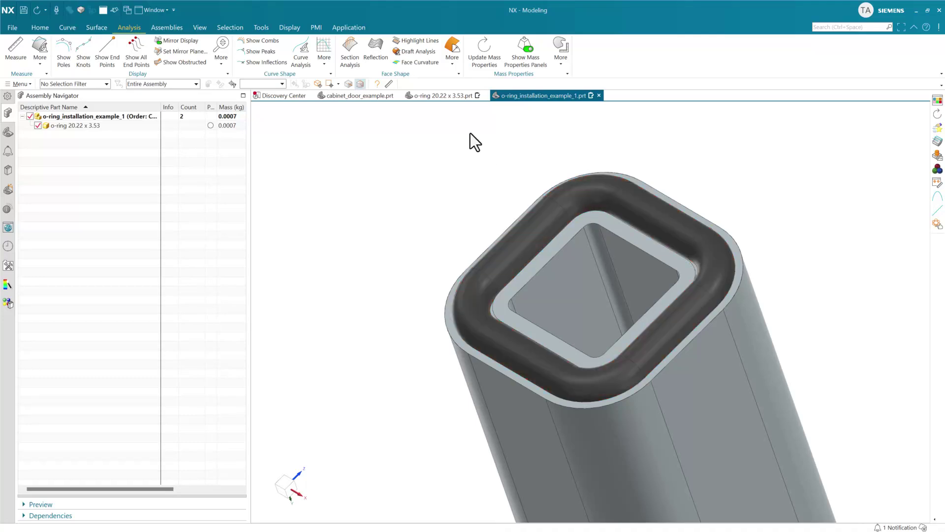
pyautogui.click(444, 97)
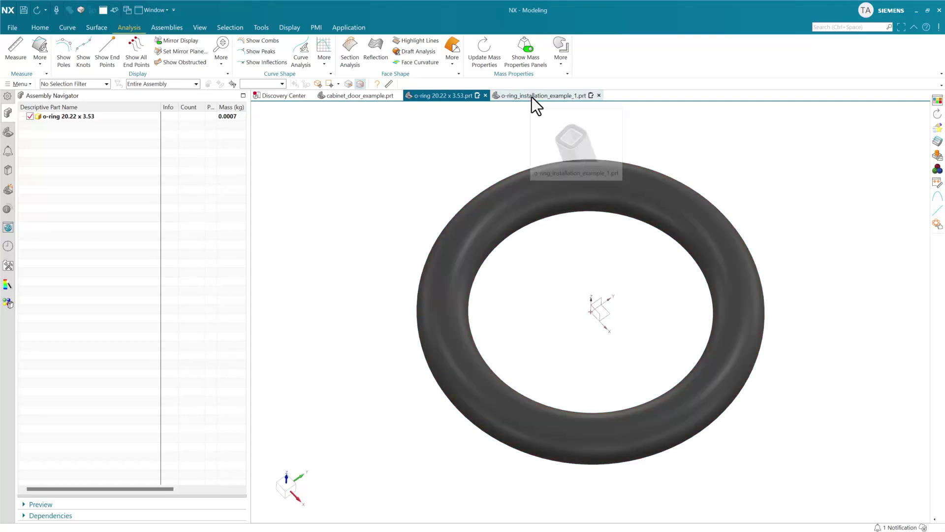
pyautogui.click(536, 96)
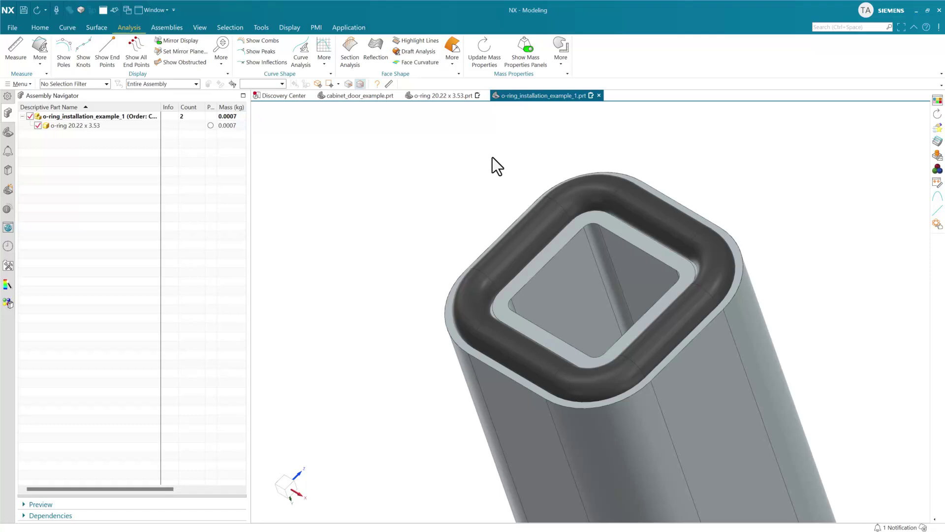
pyautogui.click(435, 98)
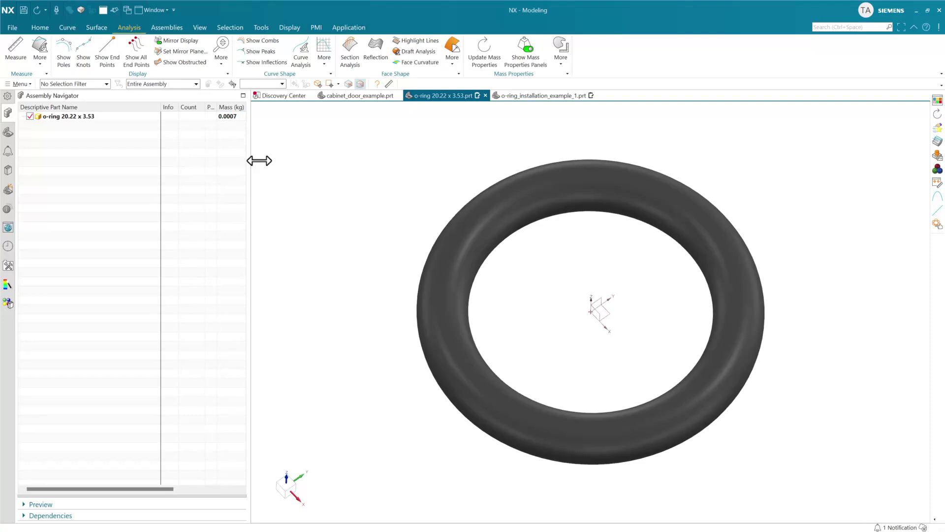
# Step: Switch to the cabinet_door_example assembly listing quarter_round_12mm x 4 and door_pull at 1.4108 kg
pyautogui.moveTo(260, 161); pyautogui.dragTo(359, 114)
pyautogui.moveTo(360, 114); pyautogui.dragTo(357, 137)
pyautogui.click(349, 98)
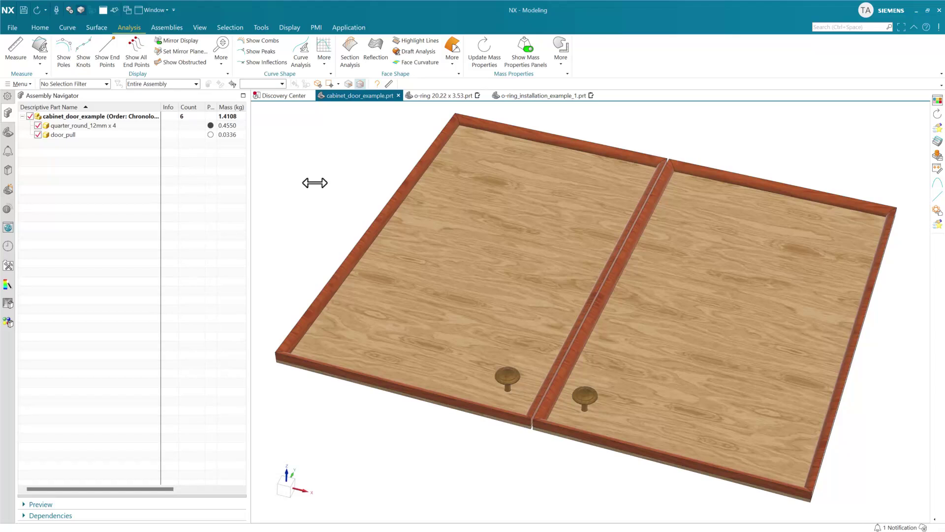
# Step: Unpack the quarter_round_12mm x 4 group and turn Mirror Display off
pyautogui.rightClick(120, 127)
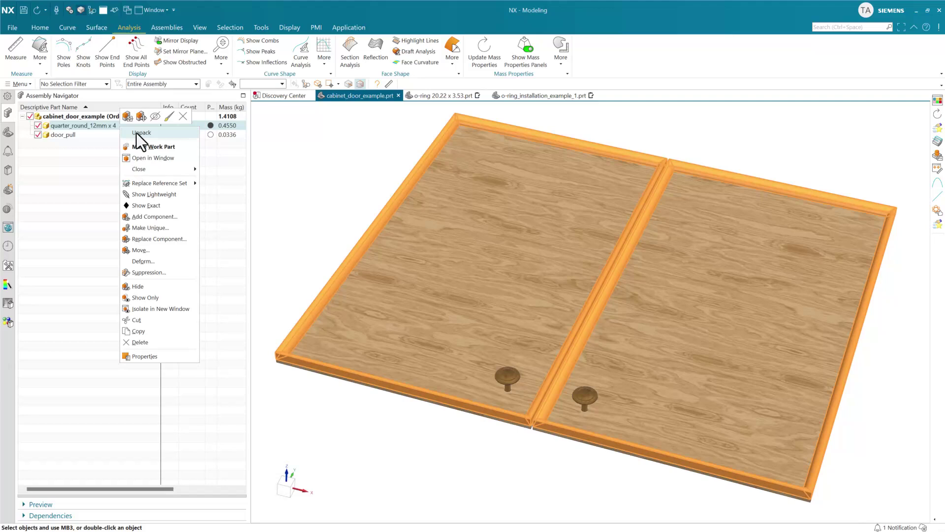
pyautogui.click(140, 134)
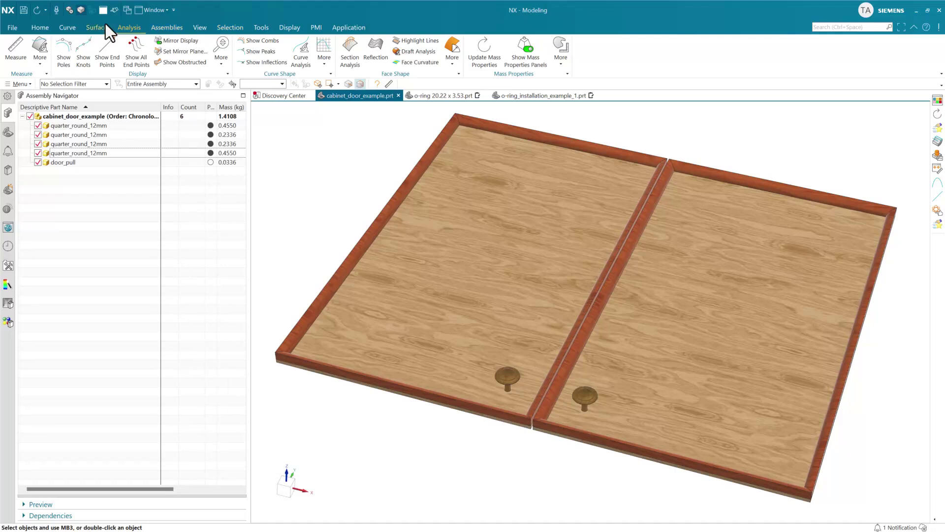
pyautogui.click(177, 40)
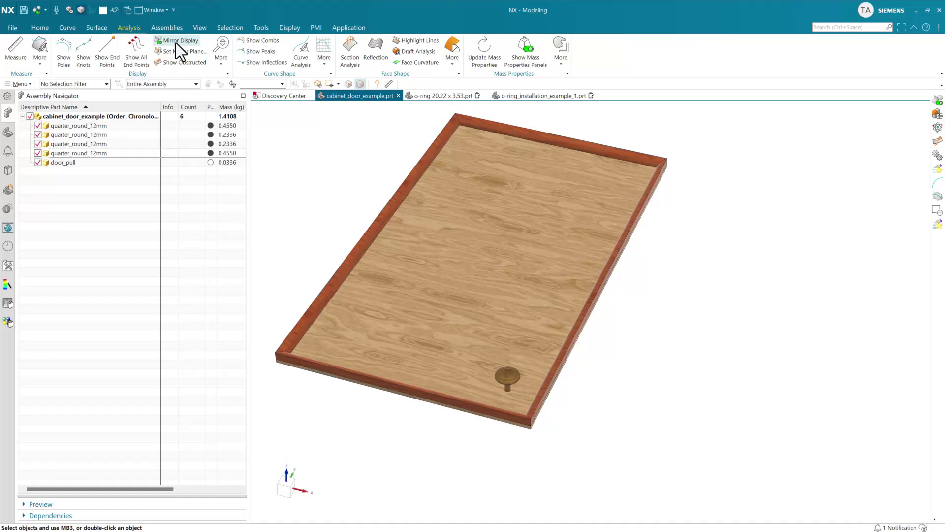
pyautogui.click(176, 43)
pyautogui.click(176, 42)
# Step: Select the first and fourth quarter-round mouldings to identify them
pyautogui.click(98, 125)
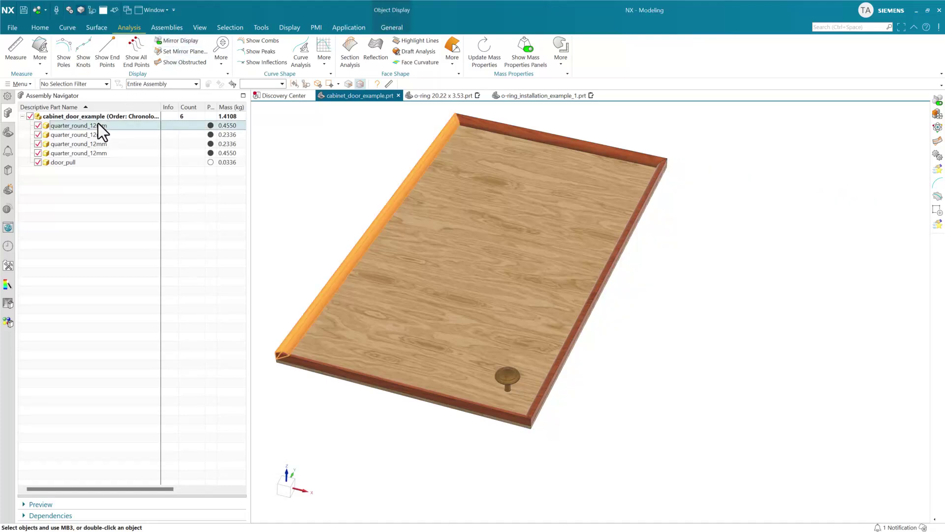
pyautogui.click(101, 153)
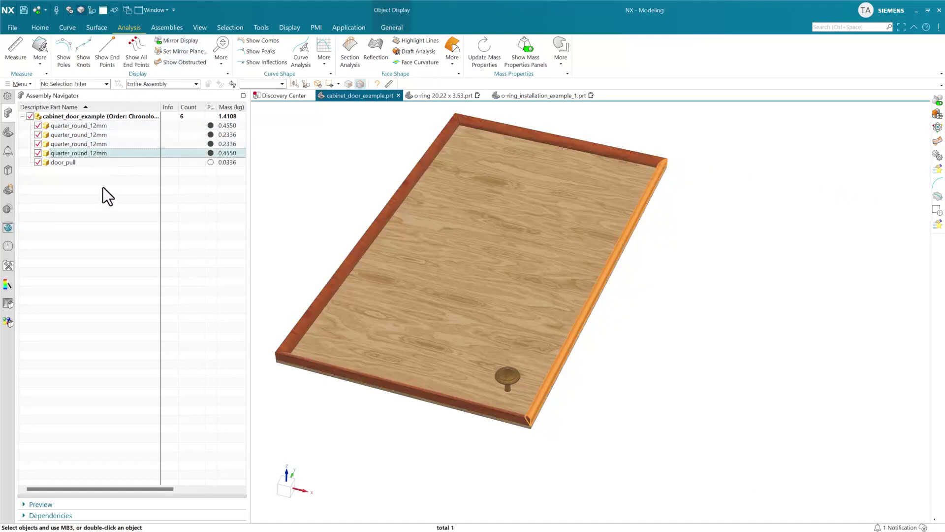
pyautogui.press('Escape')
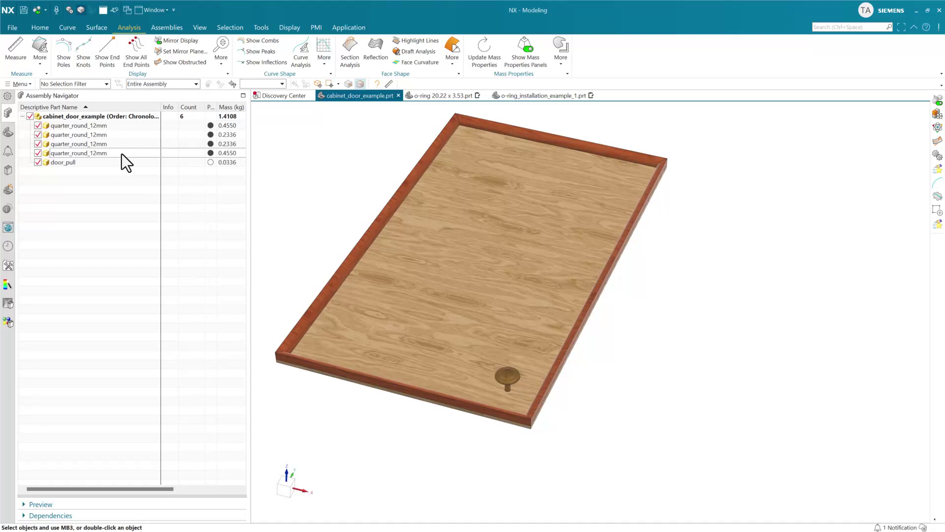
pyautogui.rightClick(122, 154)
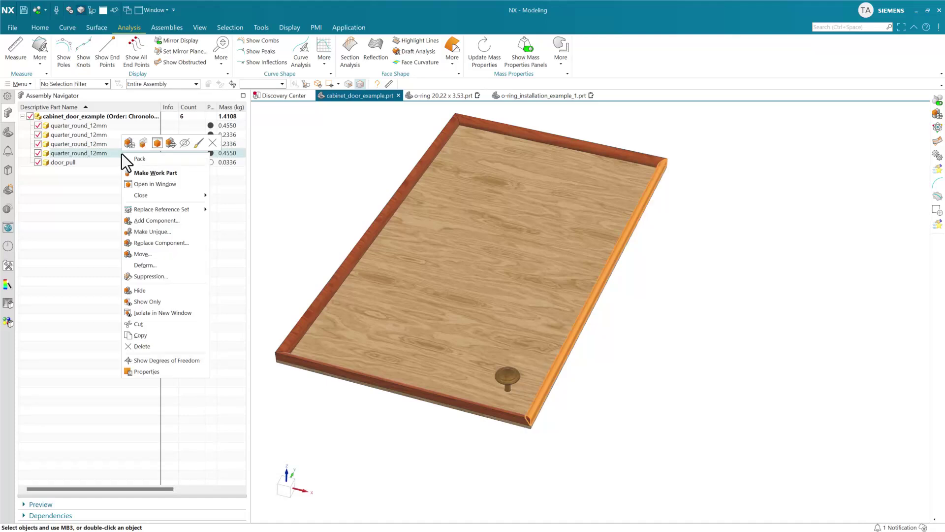
# Step: Open the quarter_round_12mm part in its own window and fit it in trimetric view
pyautogui.click(175, 185)
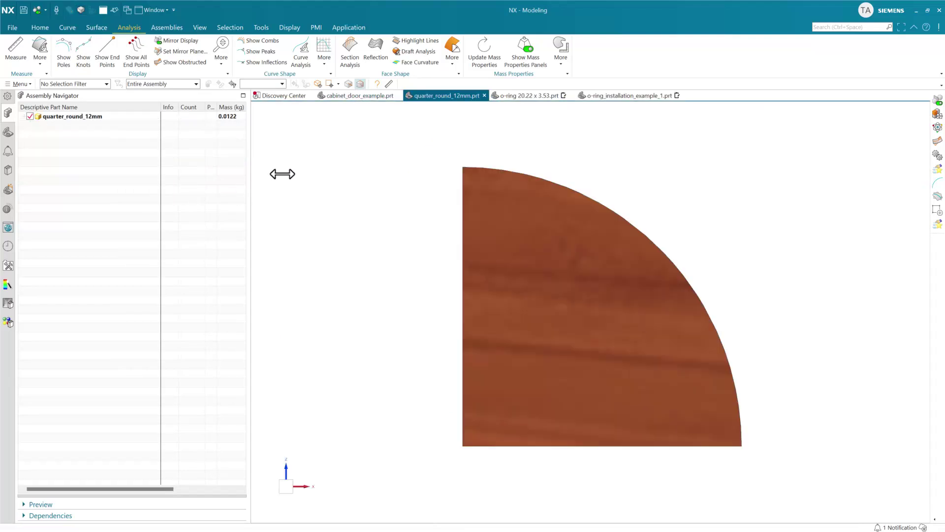
pyautogui.middleClick(404, 233)
pyautogui.press('Home')
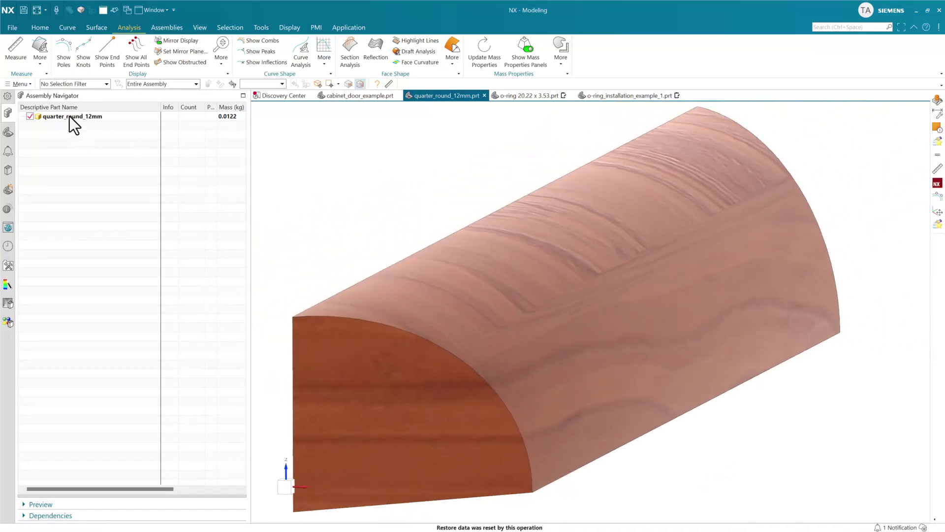
# Step: Review the part's feature history and edit the 12mm Cherry Quarter Round template feature
pyautogui.click(70, 116)
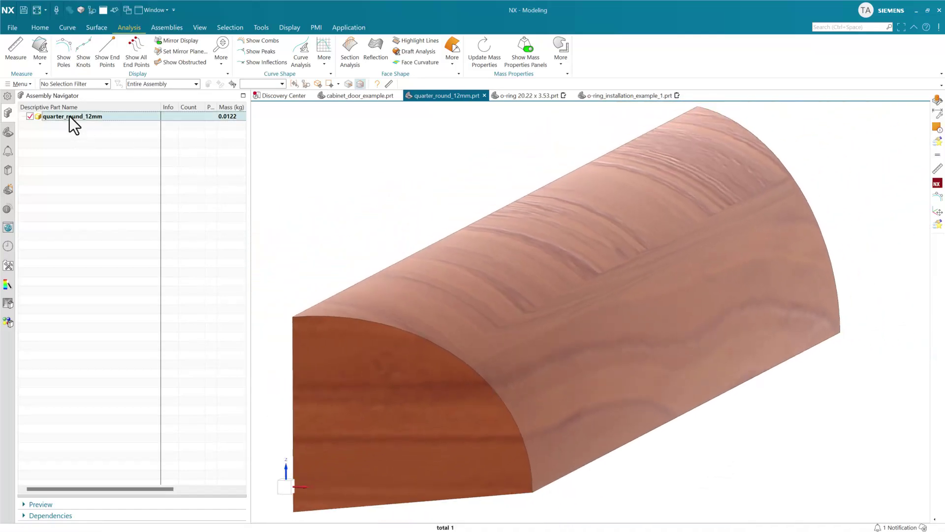
pyautogui.click(14, 131)
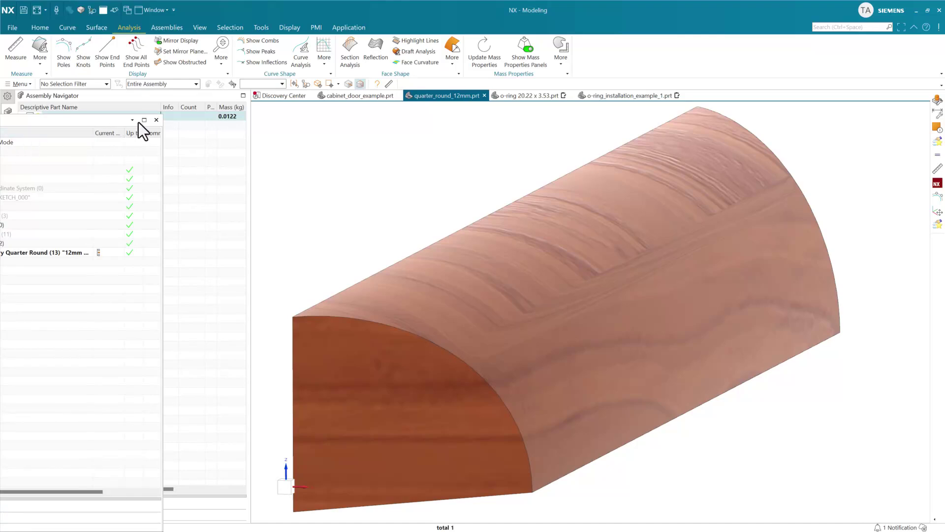
pyautogui.click(243, 126)
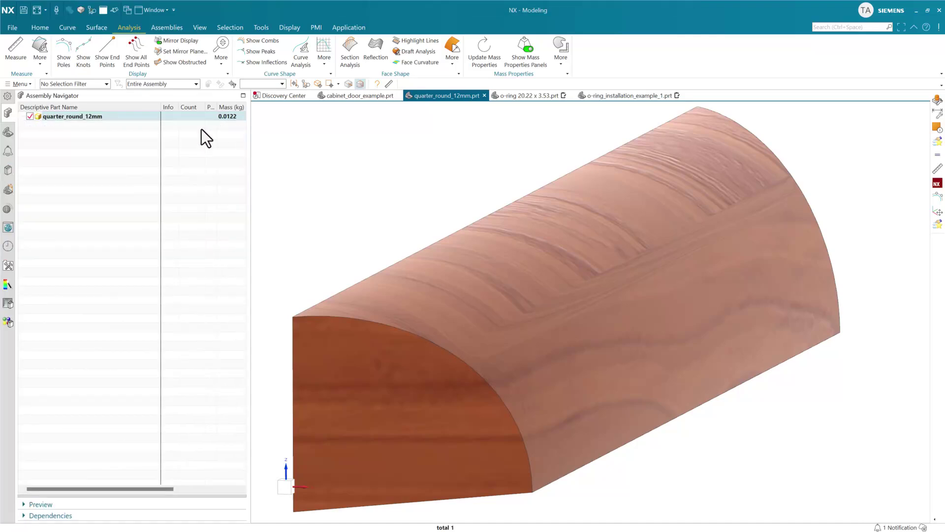
pyautogui.click(10, 130)
pyautogui.click(126, 227)
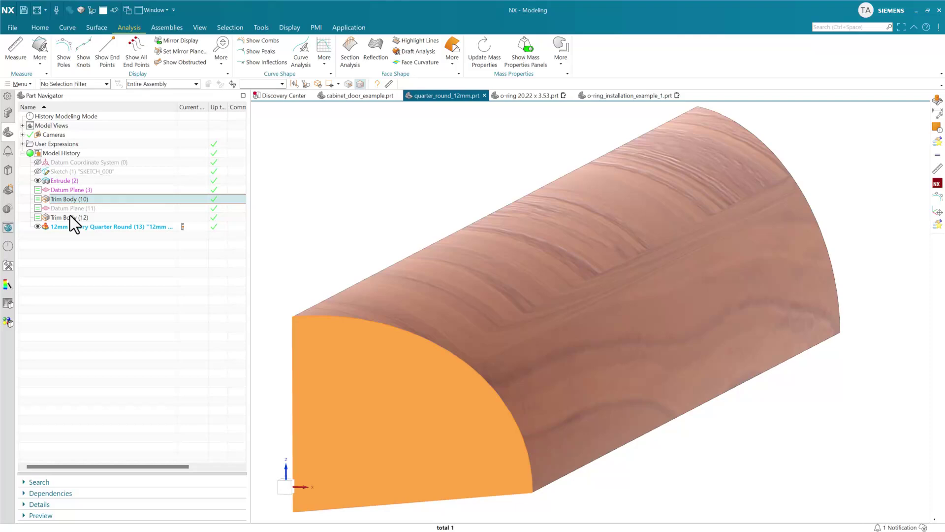
pyautogui.click(70, 216)
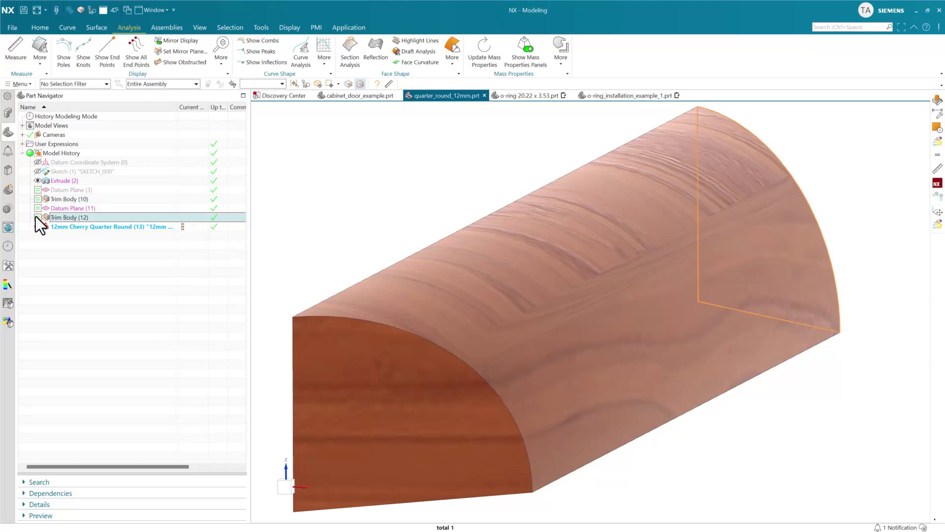
pyautogui.click(101, 238)
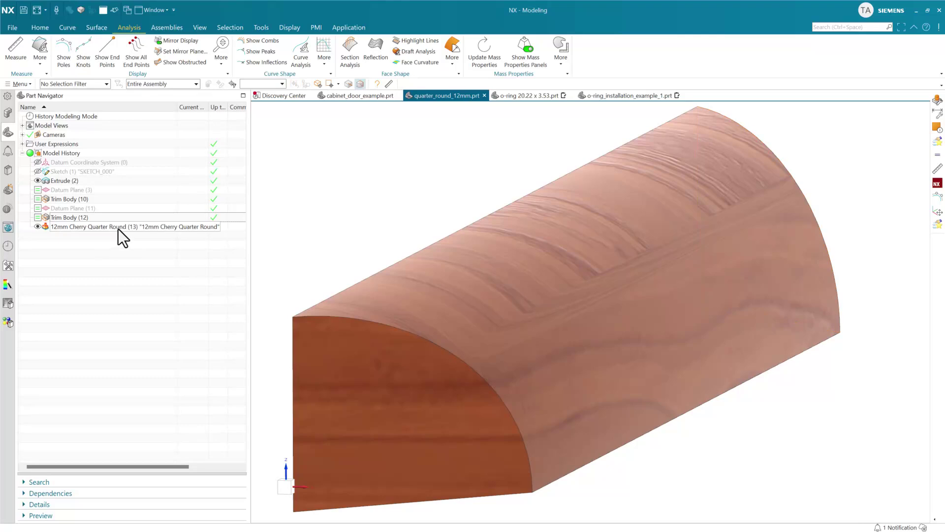
pyautogui.doubleClick(118, 229)
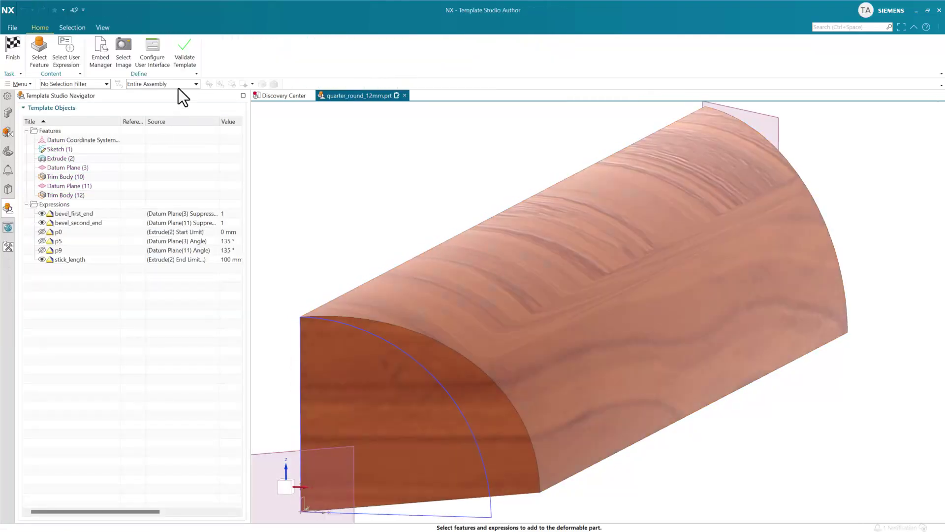
# Step: Open Configure User Interface and inspect the Stick Length 100 mm and Bevel Second End checkbox properties
pyautogui.click(154, 61)
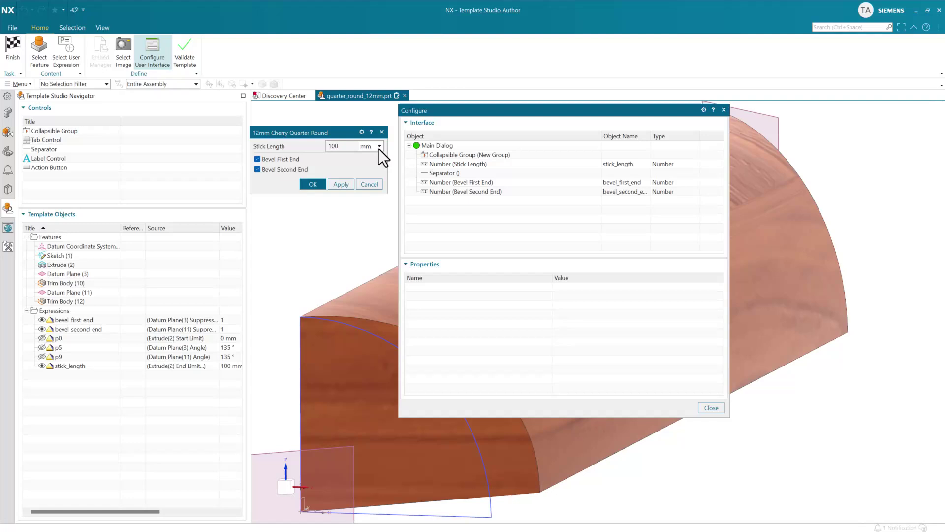
pyautogui.moveTo(340, 146); pyautogui.dragTo(320, 149)
pyautogui.click(500, 191)
pyautogui.doubleClick(651, 137)
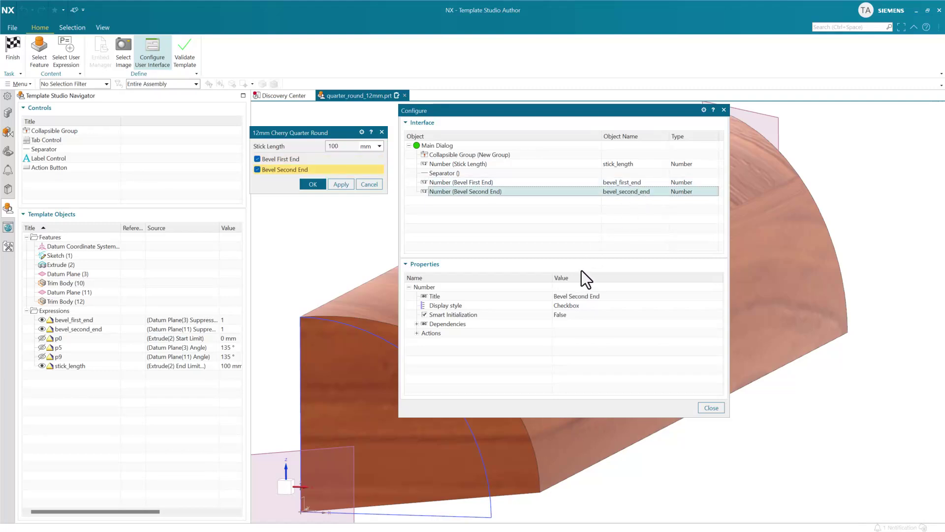
pyautogui.click(584, 306)
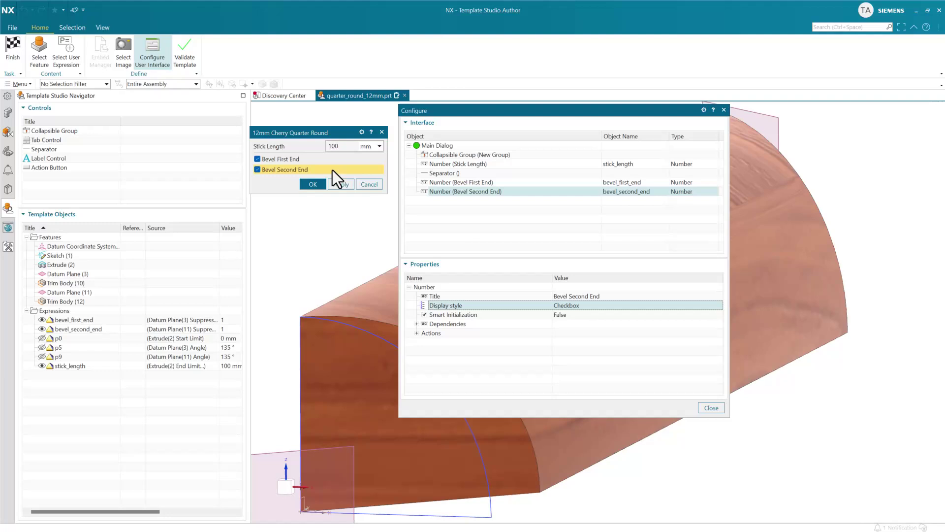
# Step: Keep Main Dialog's Mass Properties Behavior as Stock Component with Variable Mass and finish Template Studio
pyautogui.click(441, 146)
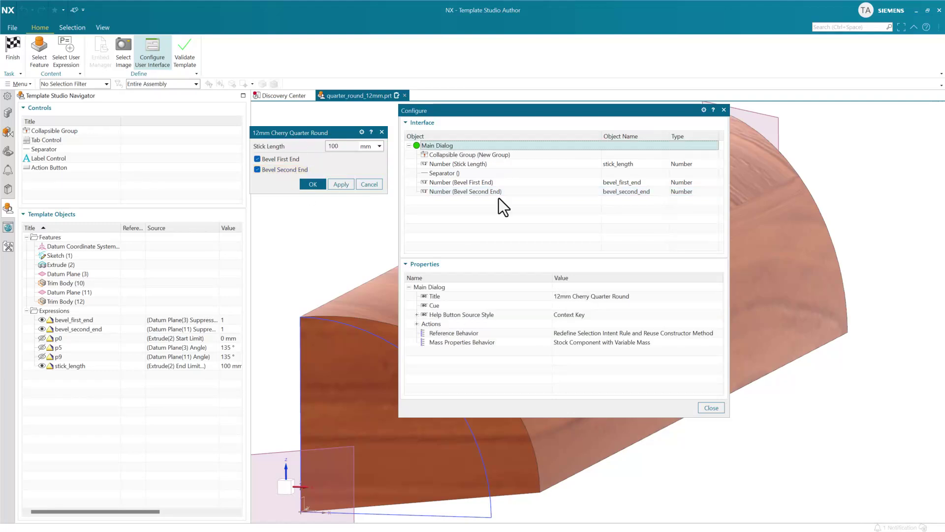
pyautogui.click(554, 342)
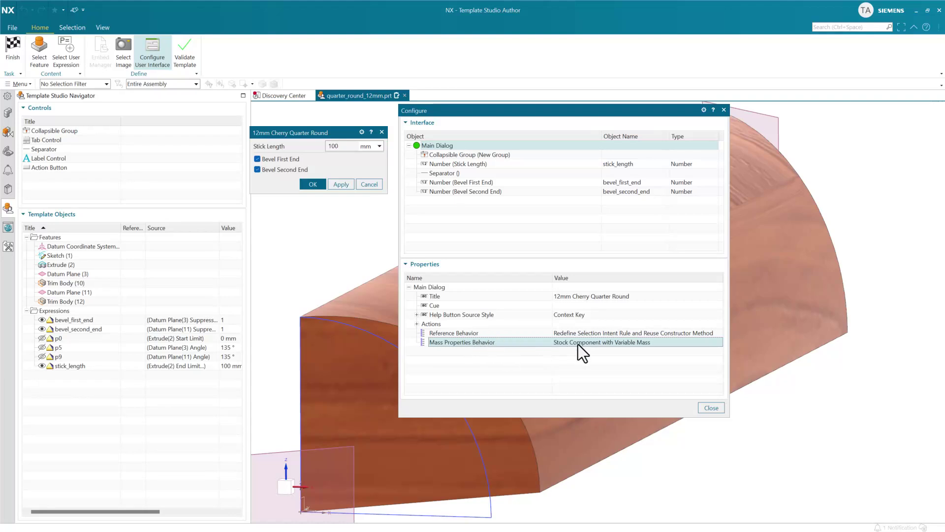
pyautogui.click(604, 344)
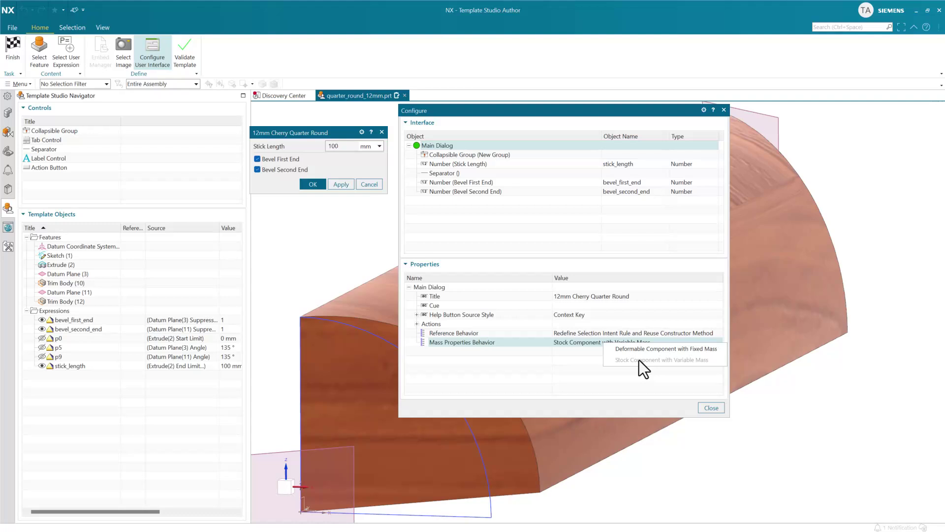
pyautogui.click(579, 348)
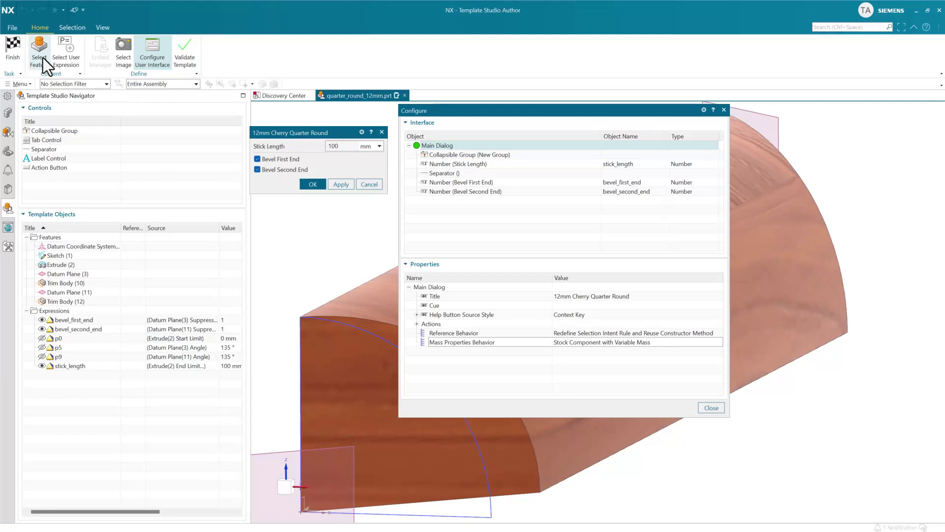
pyautogui.click(13, 29)
# Step: Finish the template and show the cabinet door assembly components with their masses
pyautogui.click(20, 69)
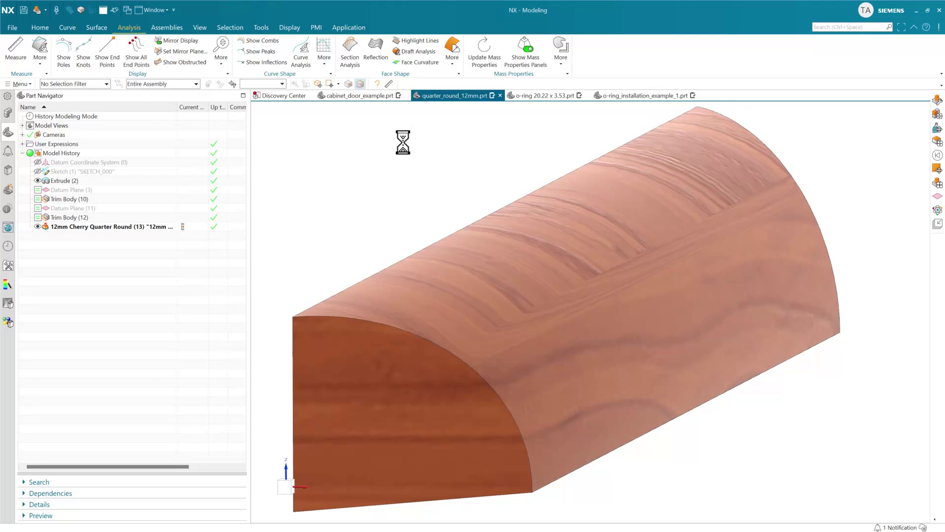
pyautogui.click(355, 97)
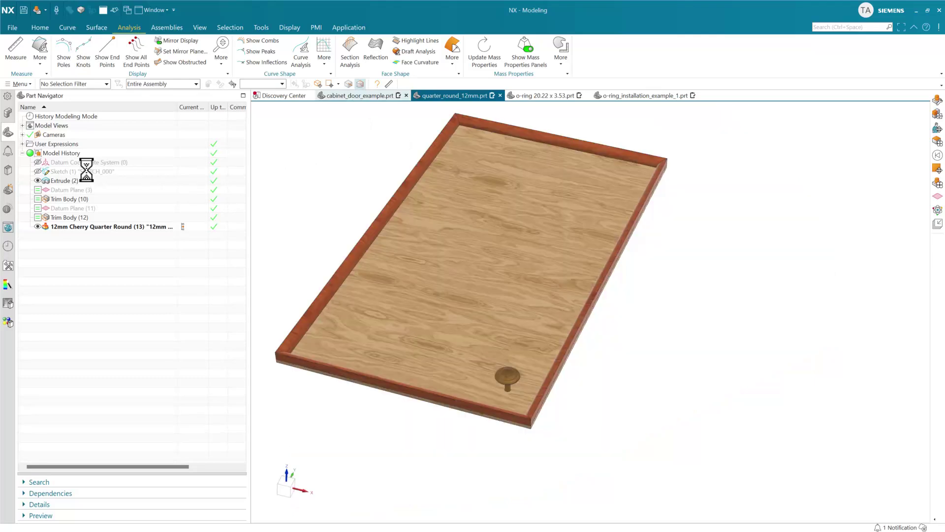
pyautogui.click(8, 113)
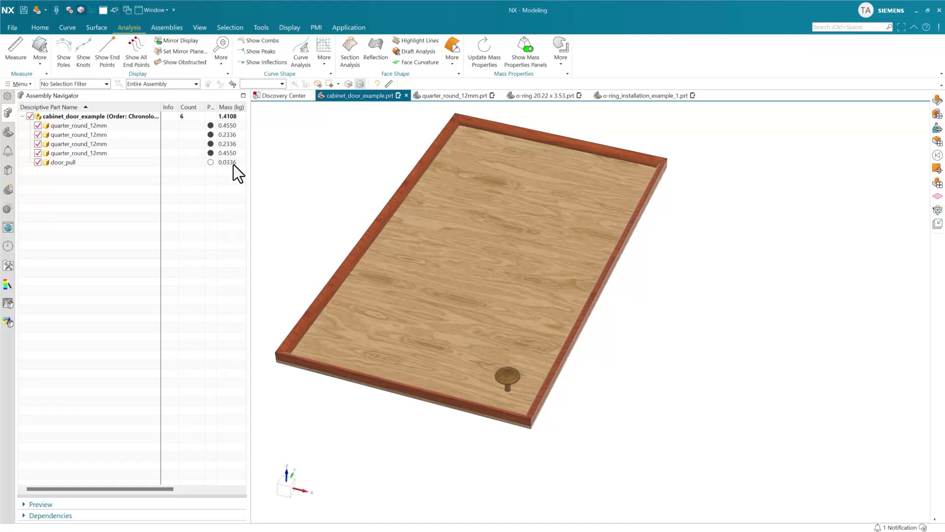
# Step: Compare the long (0.4550 kg) and short (0.2336 kg) quarter-round masses, then return to the o-ring part
pyautogui.click(108, 128)
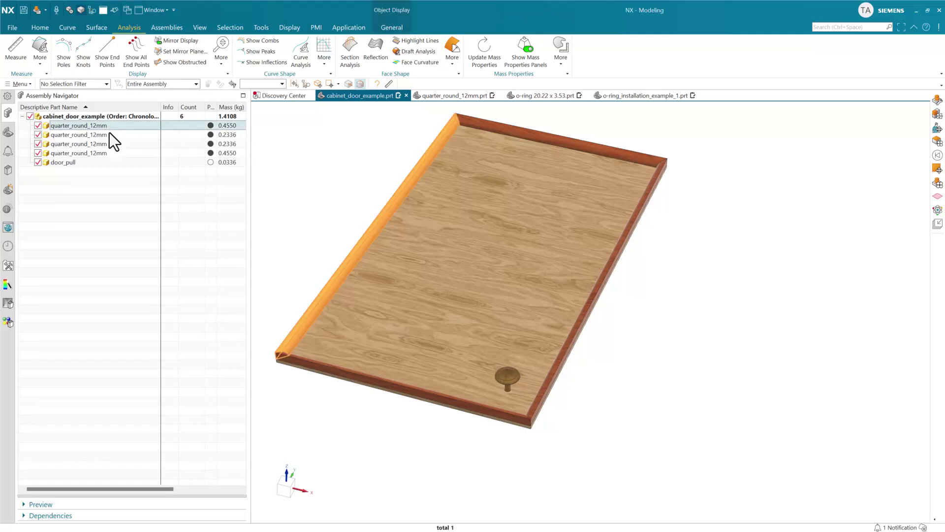
pyautogui.keyDown('ctrl'); pyautogui.click(214, 154); pyautogui.keyUp('ctrl')
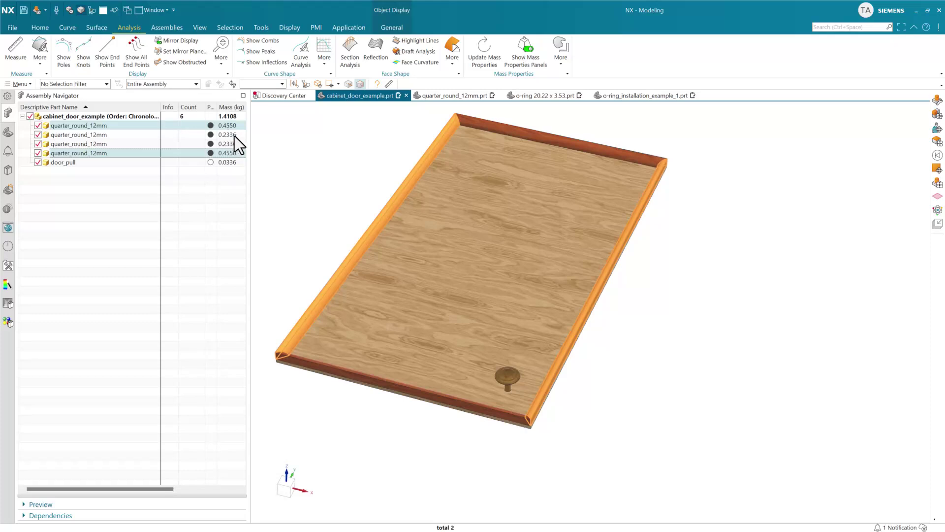
pyautogui.click(235, 135)
pyautogui.keyDown('ctrl'); pyautogui.click(234, 144); pyautogui.keyUp('ctrl')
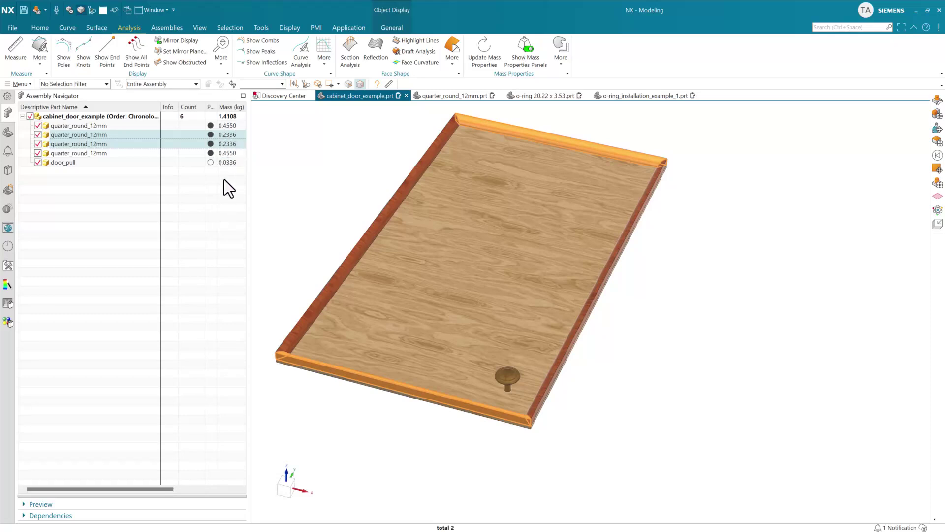
pyautogui.click(231, 125)
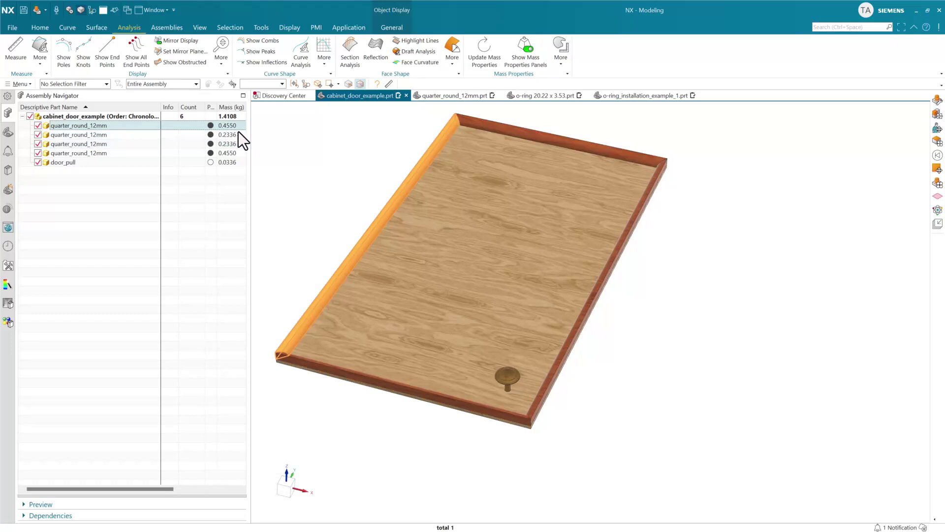
pyautogui.click(238, 134)
pyautogui.click(551, 98)
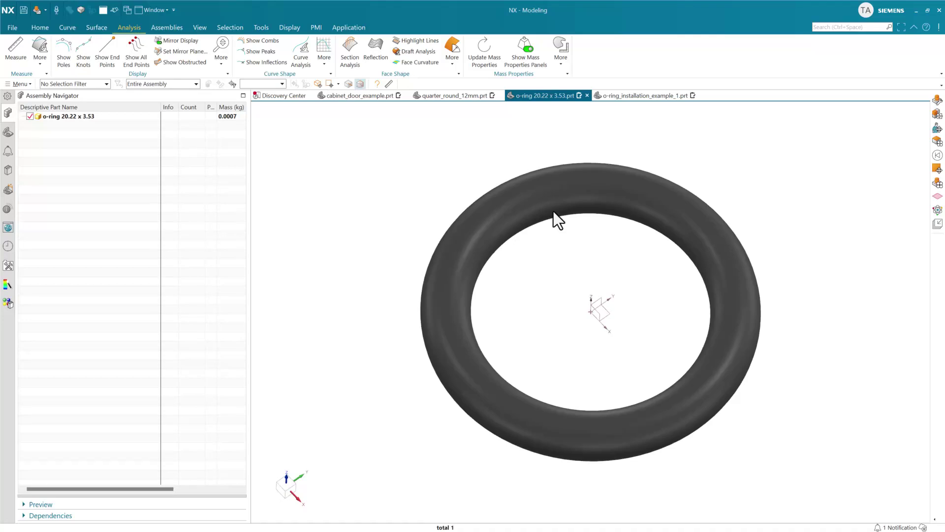
# Step: View the installed o-ring, then recheck the cabinet door's quarter-round masses of 0.4550 and 0.2336 kg
pyautogui.click(625, 96)
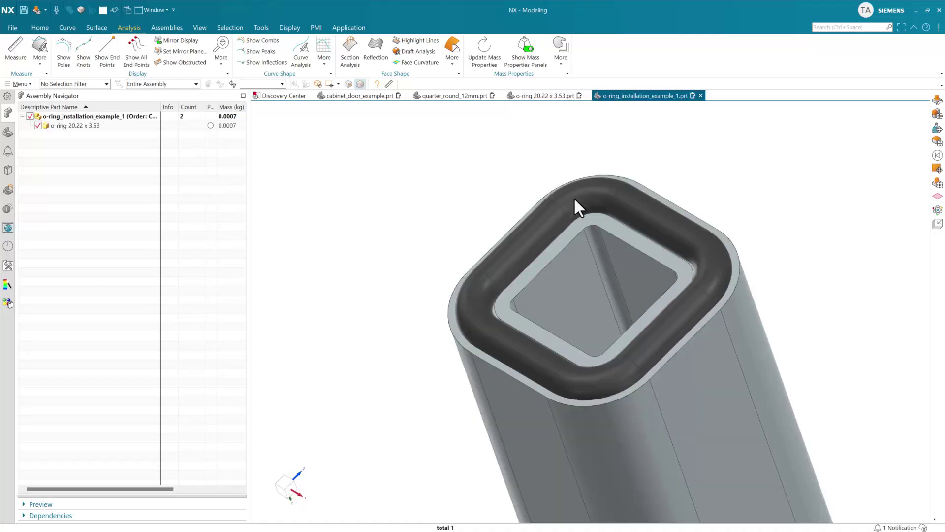
pyautogui.click(354, 95)
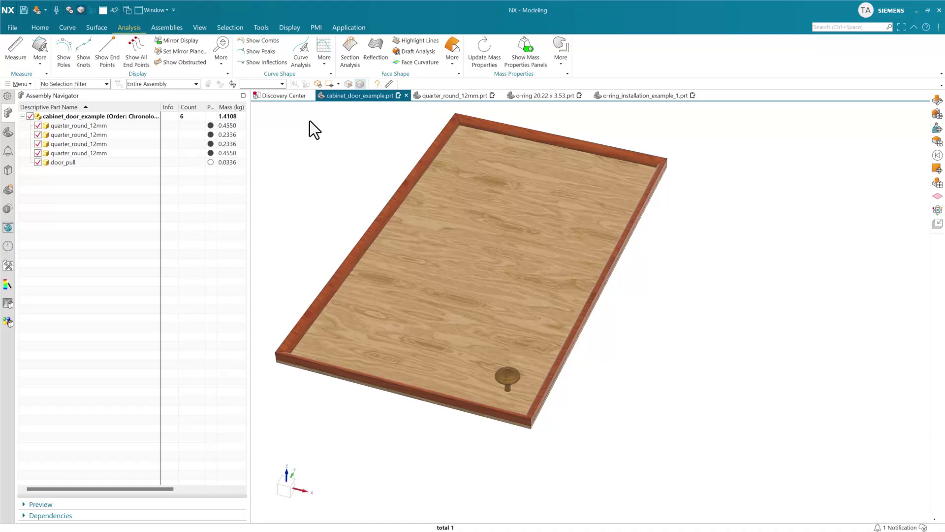
pyautogui.click(239, 126)
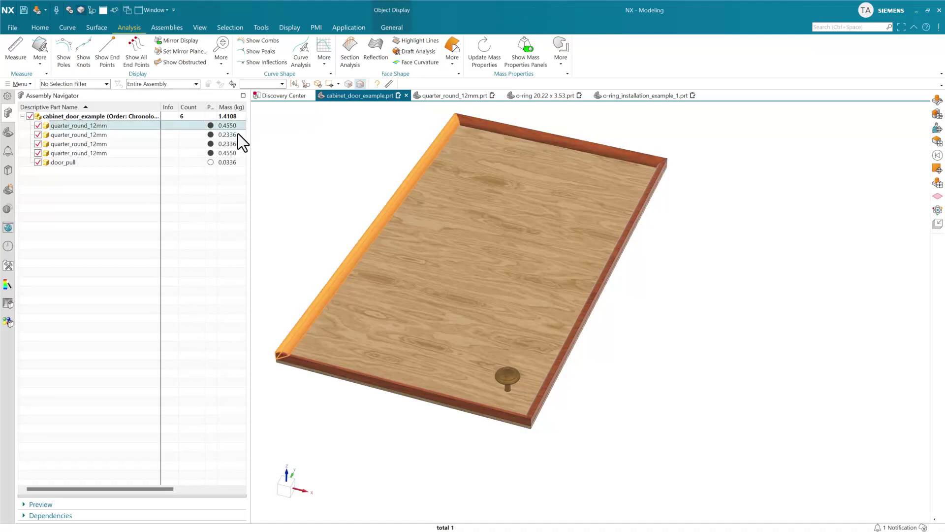
pyautogui.click(234, 135)
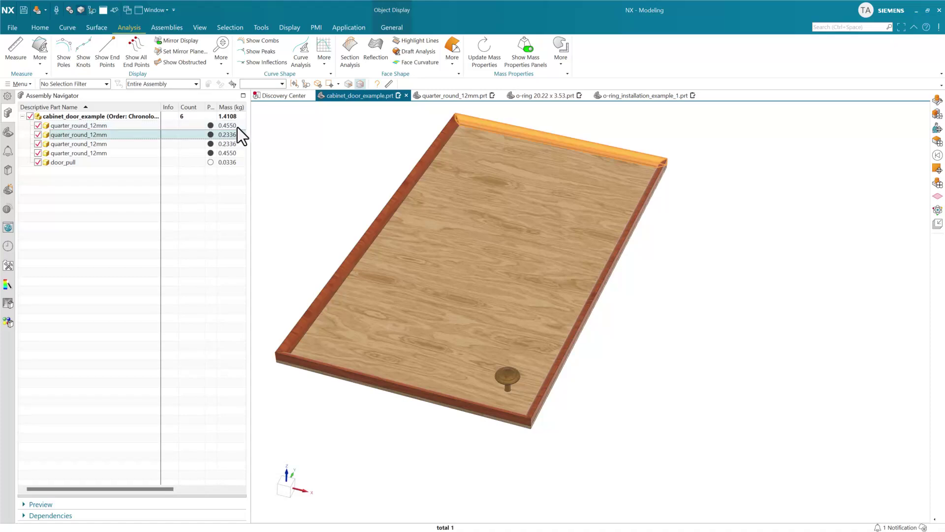
pyautogui.click(238, 127)
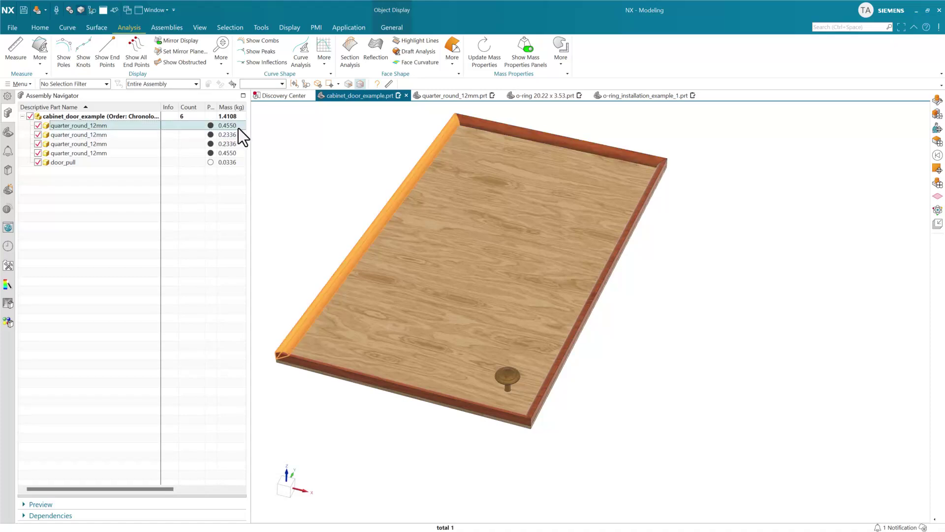
pyautogui.click(232, 178)
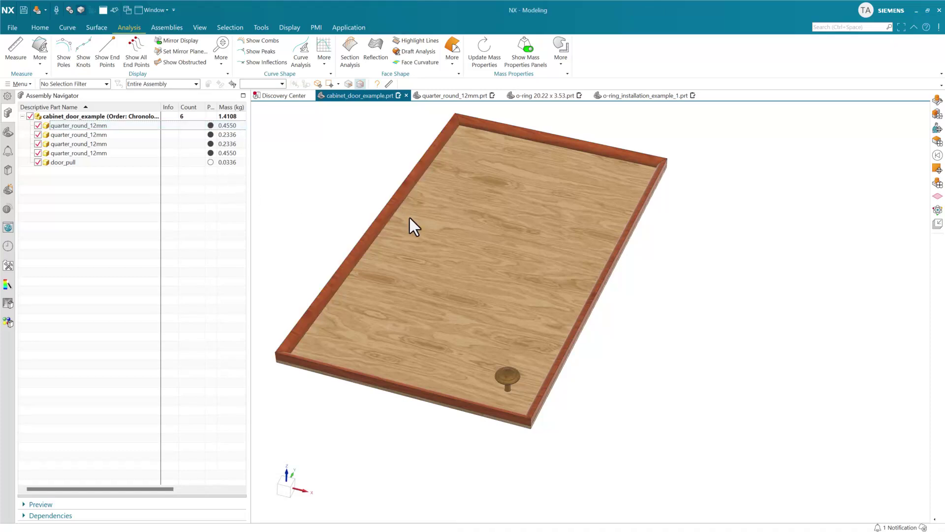